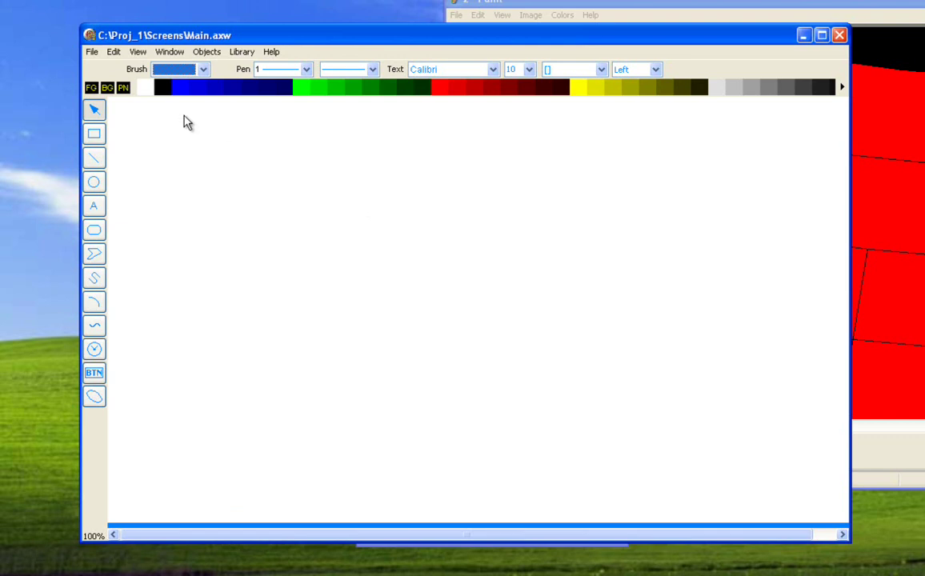
# Step: Load C:\Proj_1\2.WMF into WMF Import, previewing the red US states map (157 objects)
pyautogui.click(116, 58)
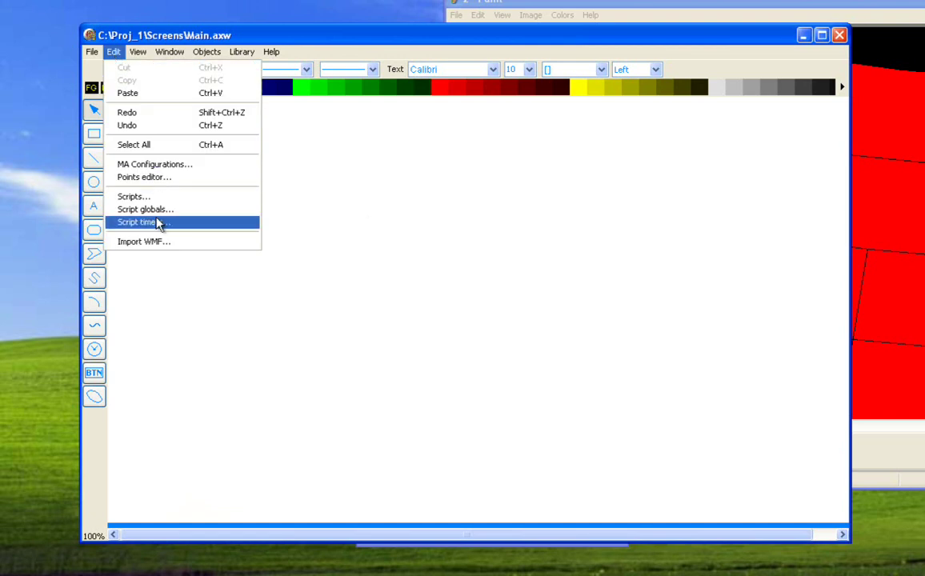
pyautogui.click(158, 244)
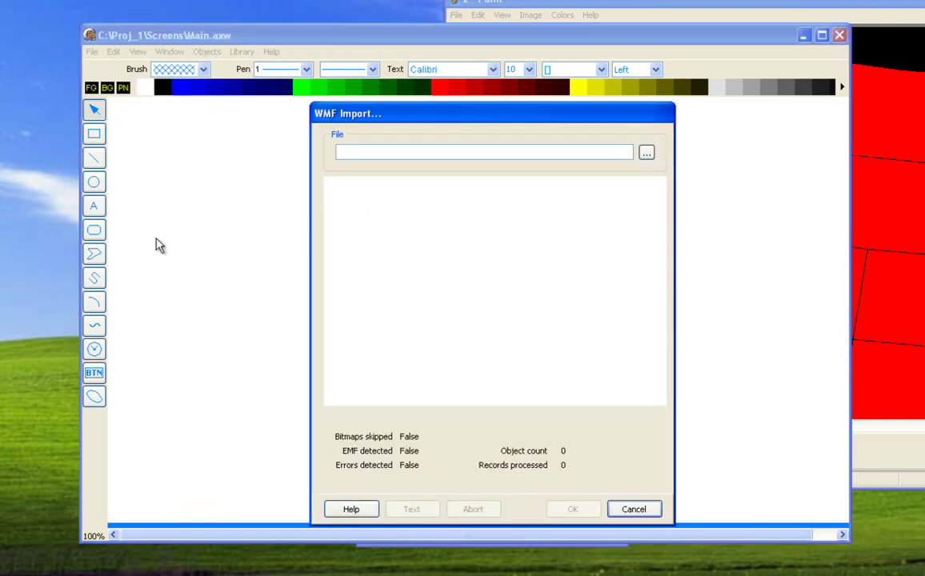
pyautogui.click(646, 152)
pyautogui.doubleClick(314, 175)
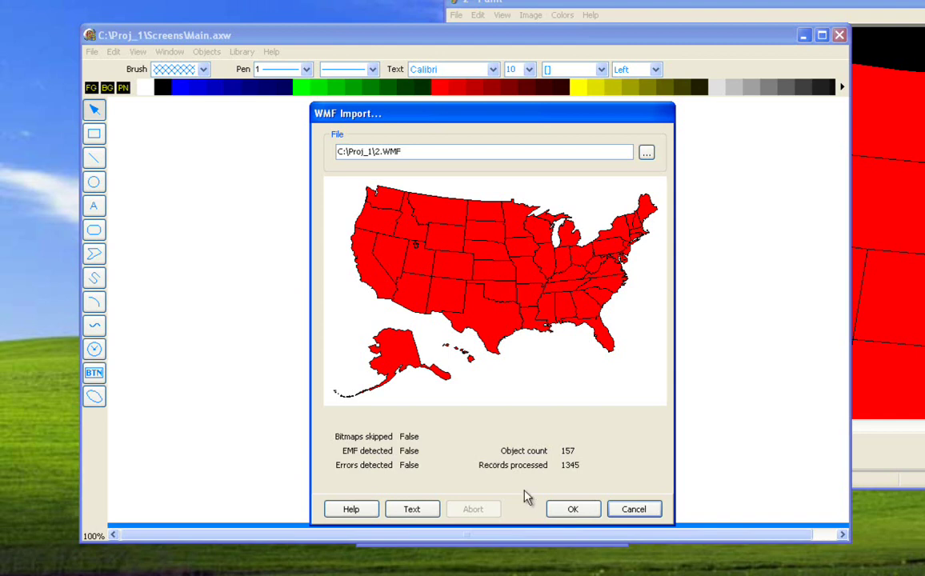
# Step: Place the imported map, nudge it down-right, and undo a trial corner stretch
pyautogui.click(572, 510)
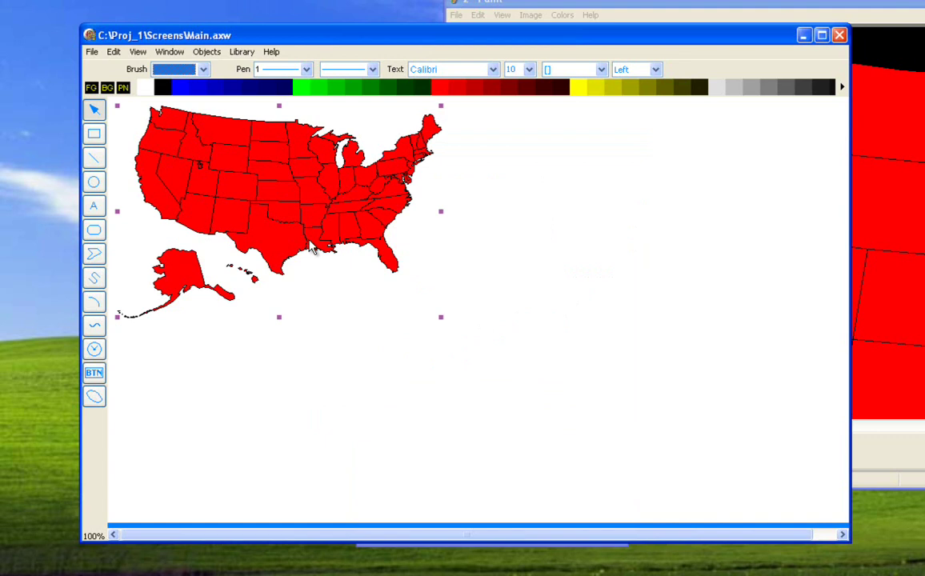
pyautogui.moveTo(284, 225)
pyautogui.mouseDown()
pyautogui.moveTo(381, 293)
pyautogui.moveTo(364, 291)
pyautogui.moveTo(293, 230)
pyautogui.mouseUp()
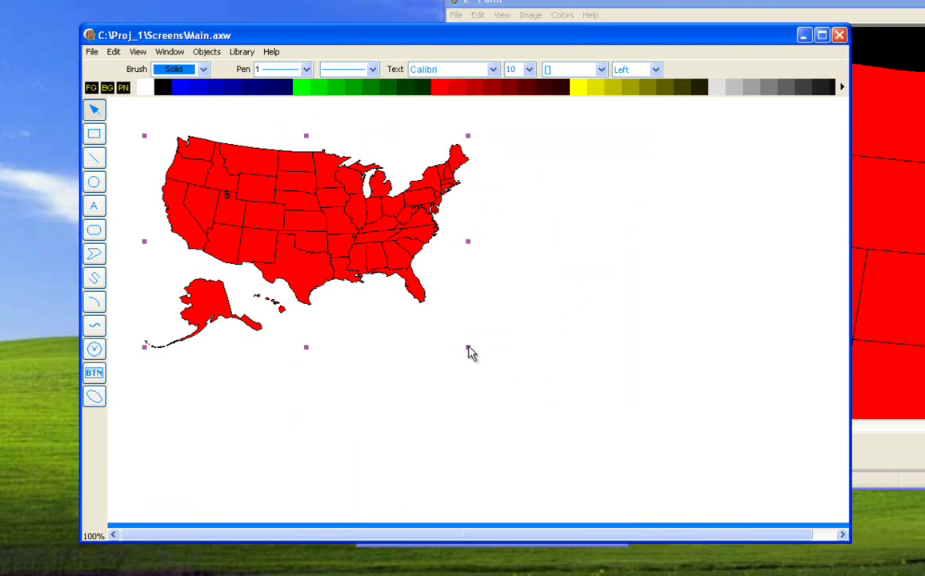
pyautogui.moveTo(469, 350); pyautogui.dragTo(575, 416)
pyautogui.hotkey('ctrl', 'z')
# Step: Select the entire US map group using the Objects menu
pyautogui.click(169, 51)
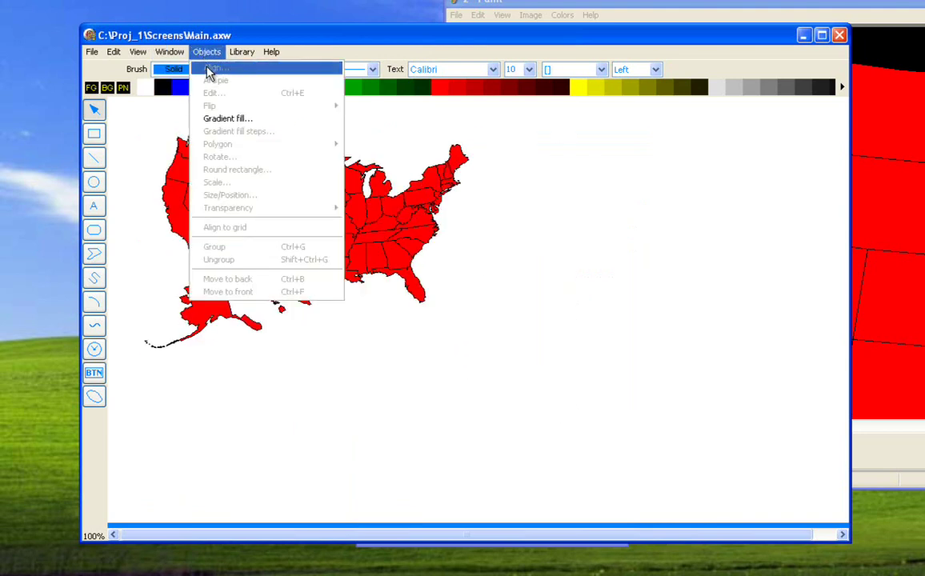
pyautogui.click(234, 182)
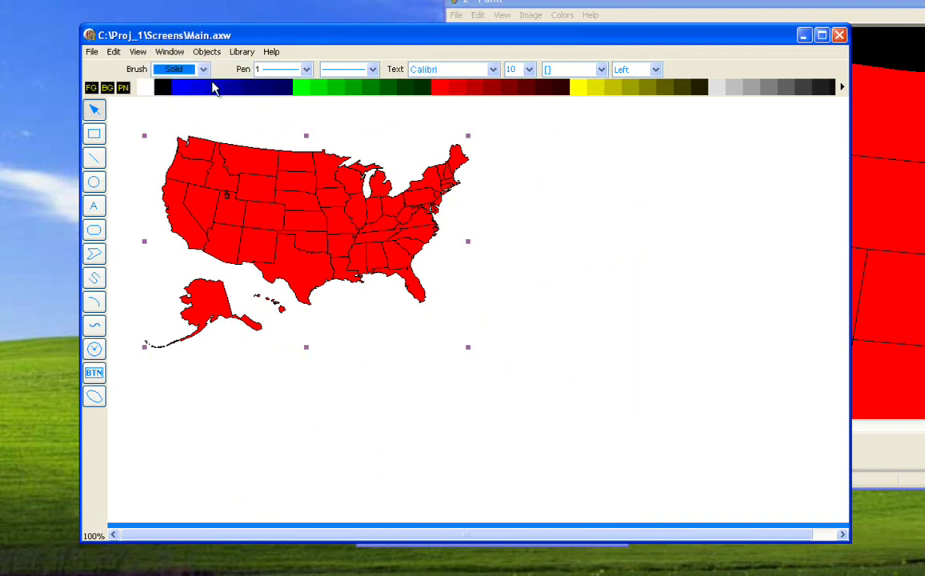
pyautogui.click(206, 51)
# Step: Preview and apply a 150% scale to the map, then undo it back to original size
pyautogui.click(225, 186)
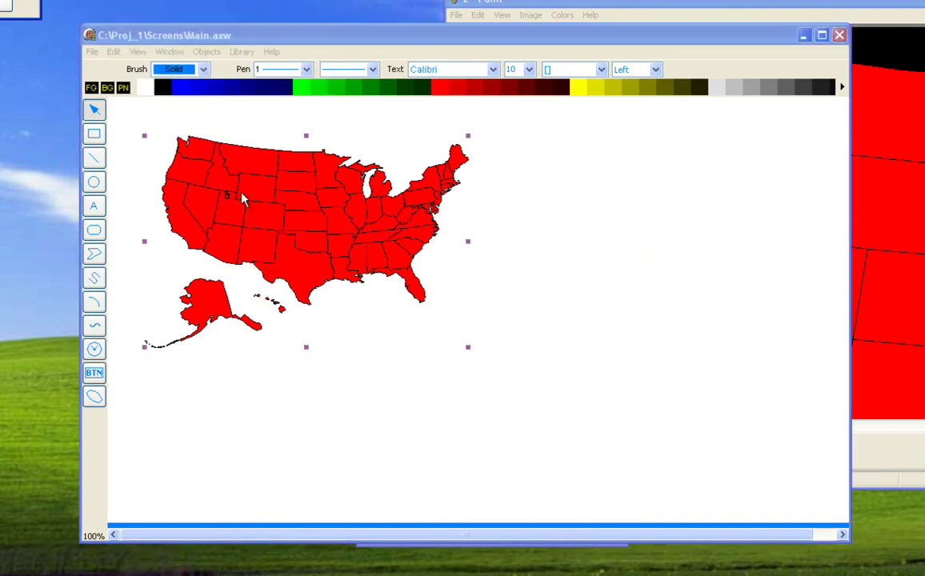
pyautogui.moveTo(445, 99); pyautogui.dragTo(647, 204)
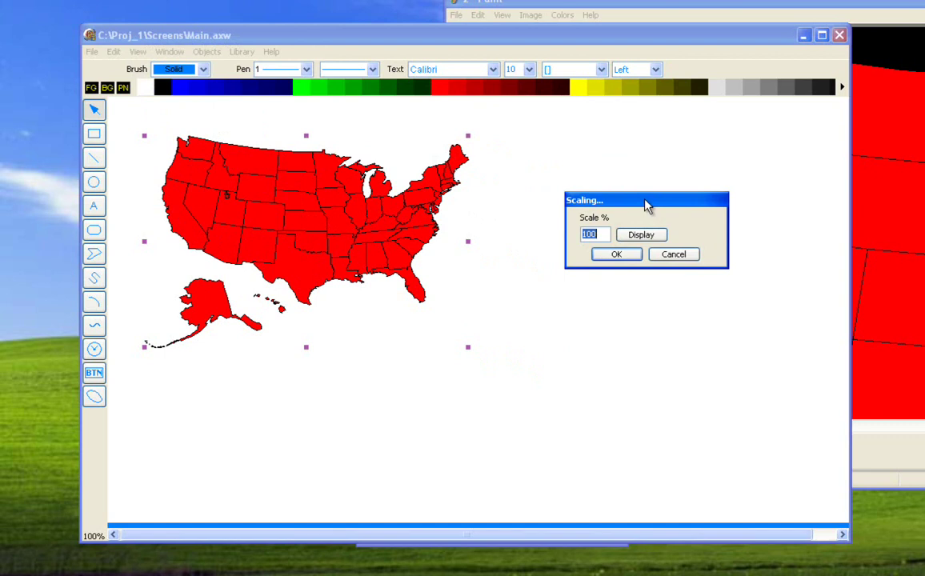
pyautogui.write('150')
pyautogui.click(638, 236)
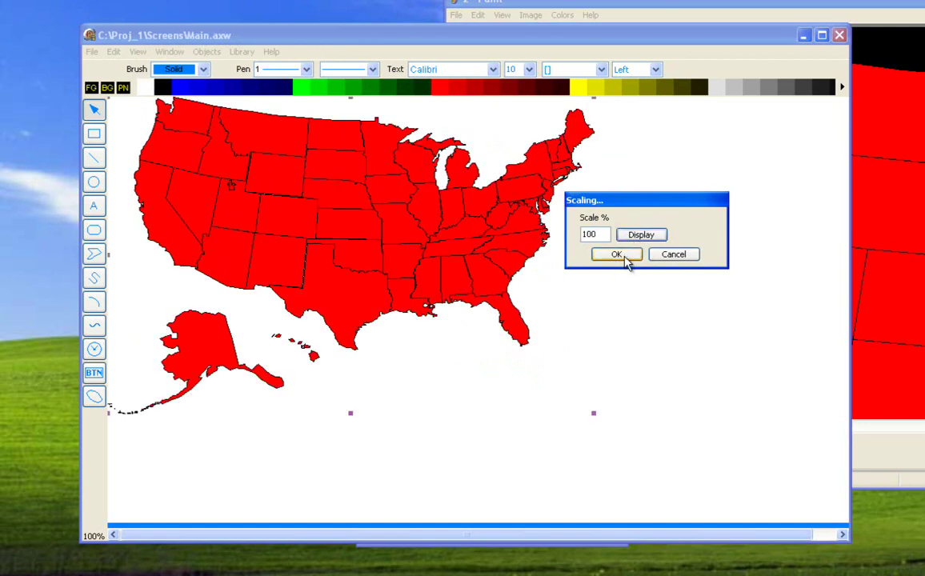
pyautogui.click(628, 257)
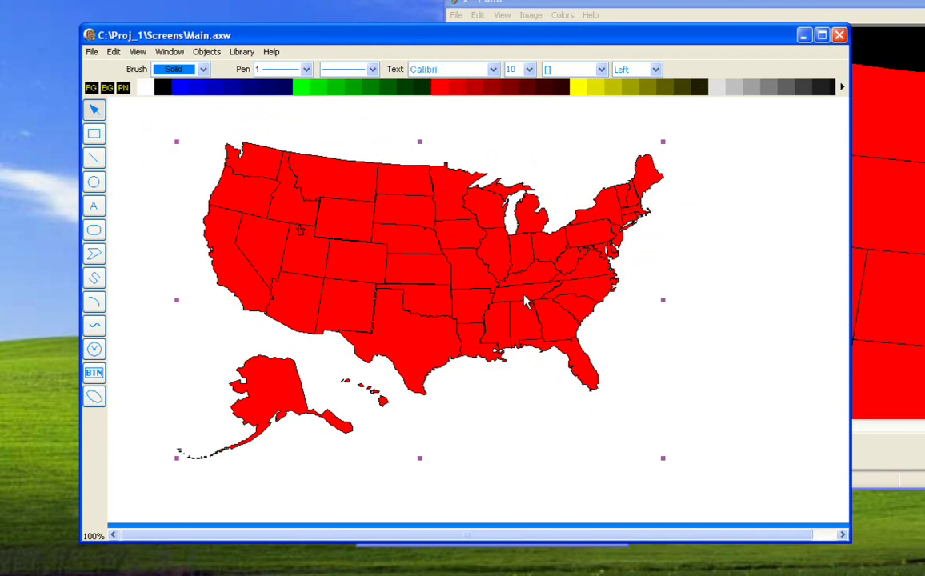
pyautogui.hotkey('ctrl', 'z')
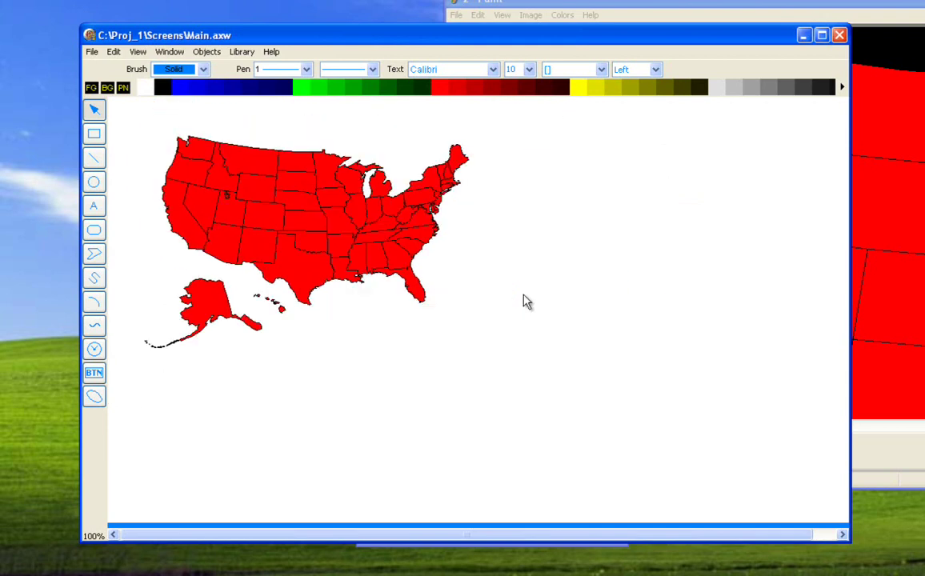
pyautogui.hotkey('ctrl', 'z')
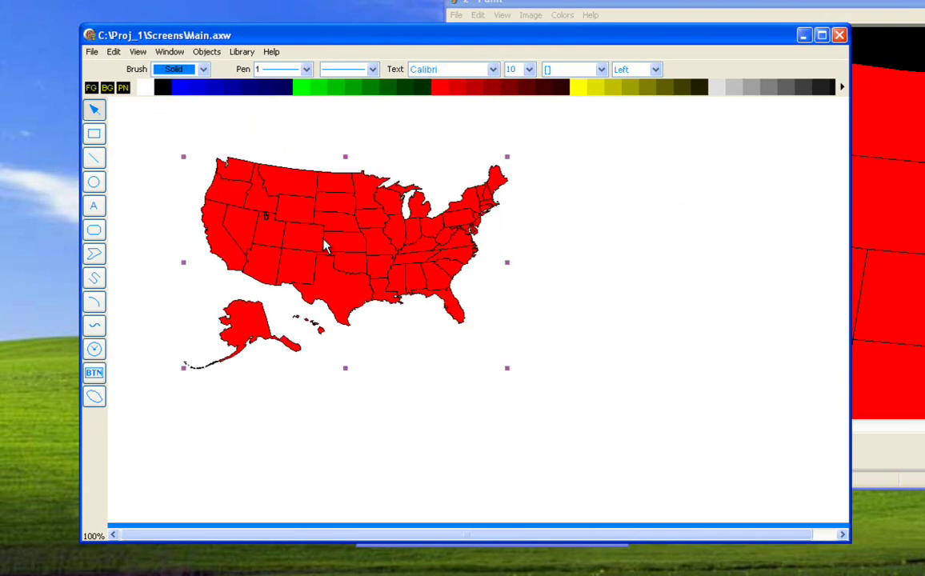
pyautogui.click(207, 52)
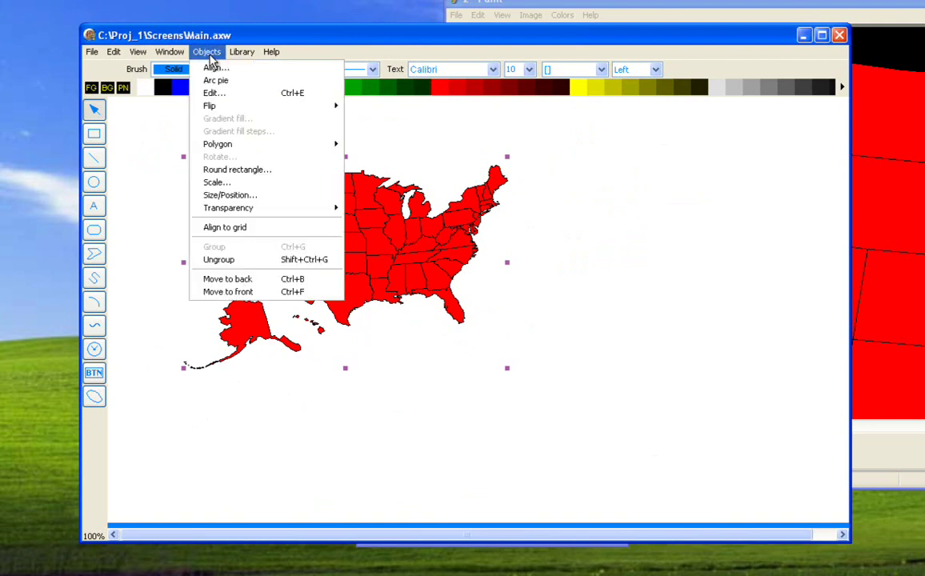
pyautogui.click(227, 95)
pyautogui.moveTo(696, 147); pyautogui.dragTo(492, 133)
pyautogui.click(493, 162)
pyautogui.press('Down')
pyautogui.press('Down')
pyautogui.press('Down')
pyautogui.press('Down')
pyautogui.press('Down')
pyautogui.press('Down')
pyautogui.press('Down')
pyautogui.press('Down')
pyautogui.press('Down')
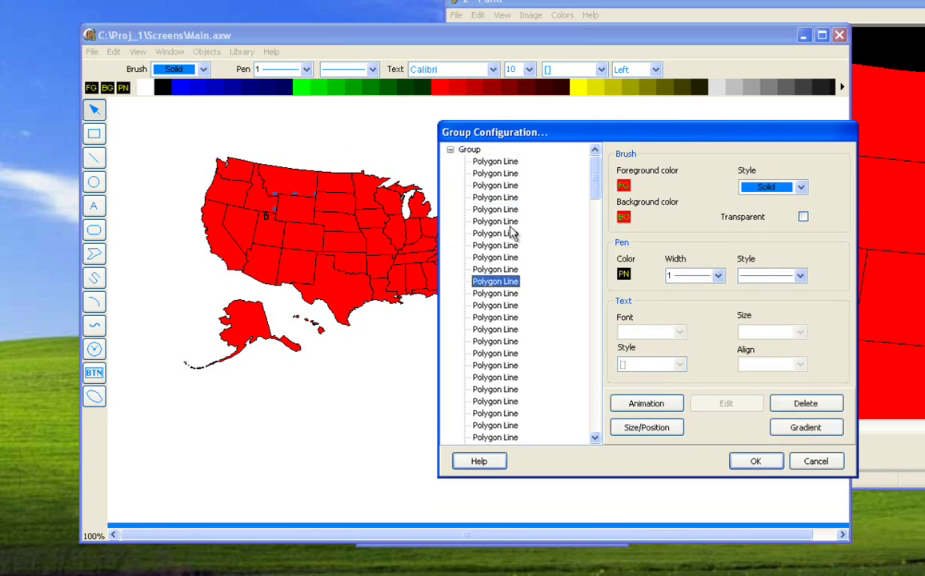
pyautogui.click(510, 284)
pyautogui.press('Up')
pyautogui.press('Up')
pyautogui.press('Up')
pyautogui.press('Up')
pyautogui.press('Up')
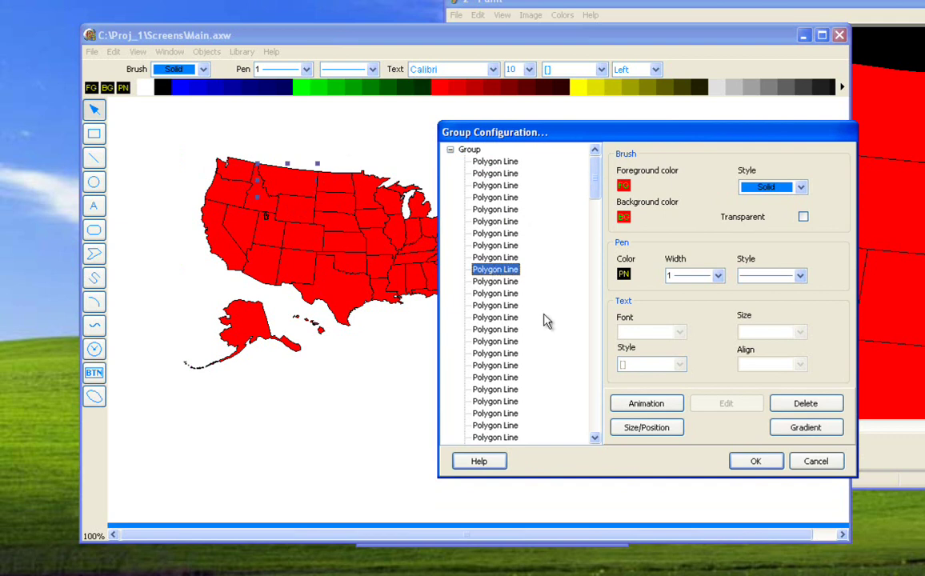
pyautogui.press('Down')
pyautogui.press('Down')
pyautogui.press('Down')
pyautogui.press('Down')
pyautogui.press('Down')
pyautogui.press('Down')
pyautogui.press('Down')
pyautogui.press('Down')
pyautogui.press('Down')
pyautogui.press('Down')
pyautogui.press('Down')
pyautogui.press('Down')
pyautogui.press('Down')
pyautogui.press('Down')
pyautogui.press('Down')
pyautogui.press('Down')
pyautogui.press('Down')
pyautogui.press('Down')
pyautogui.press('Down')
pyautogui.press('Down')
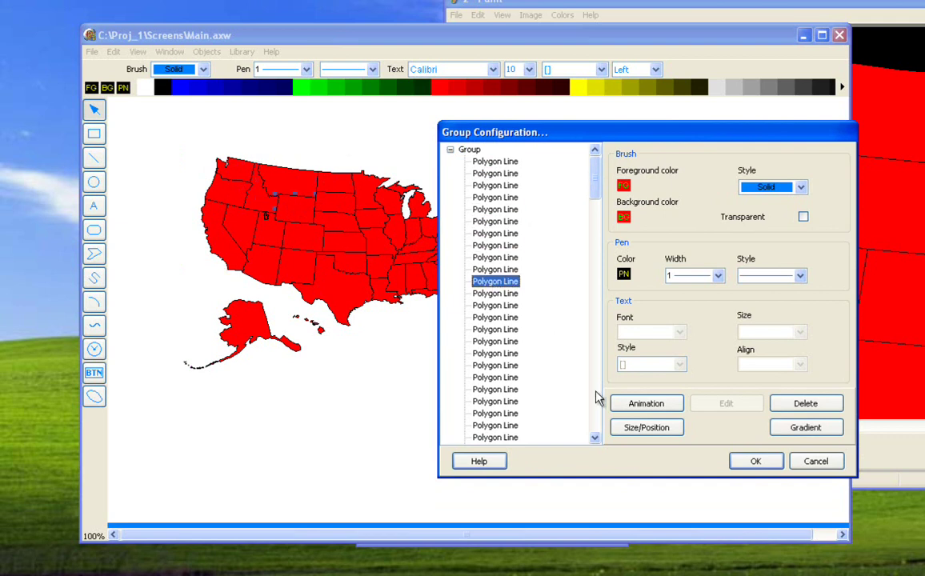
pyautogui.press('Down')
pyautogui.press('Down')
pyautogui.press('Down')
pyautogui.press('Down')
pyautogui.press('Down')
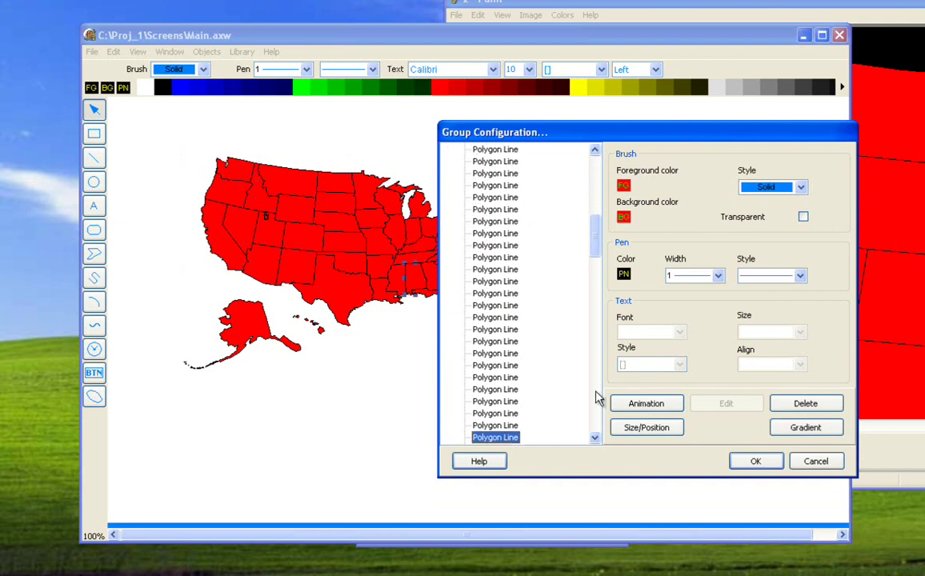
pyautogui.press('Up')
pyautogui.click(814, 462)
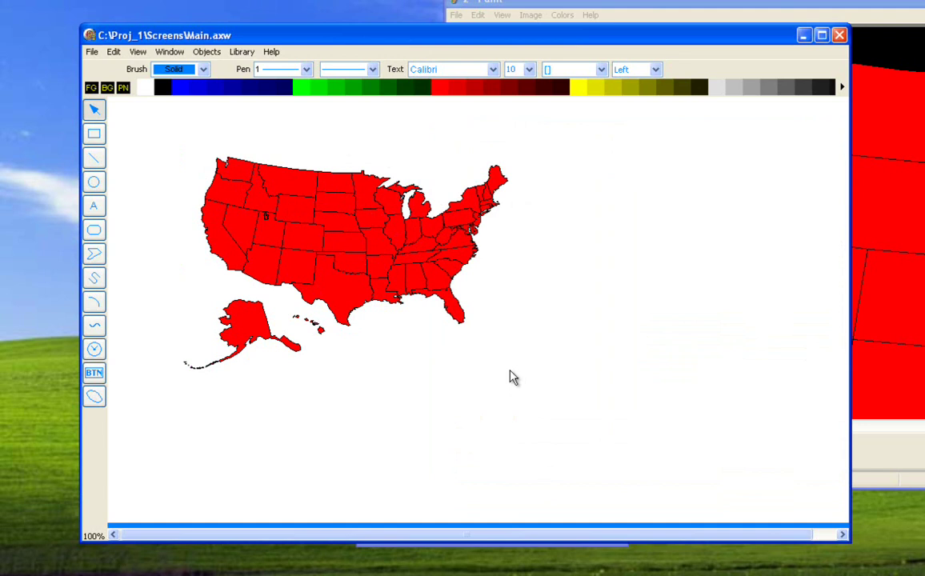
# Step: Open the US map group's Group Configuration dialog from its shortcut menu
pyautogui.click(352, 266)
pyautogui.rightClick(387, 289)
pyautogui.click(406, 342)
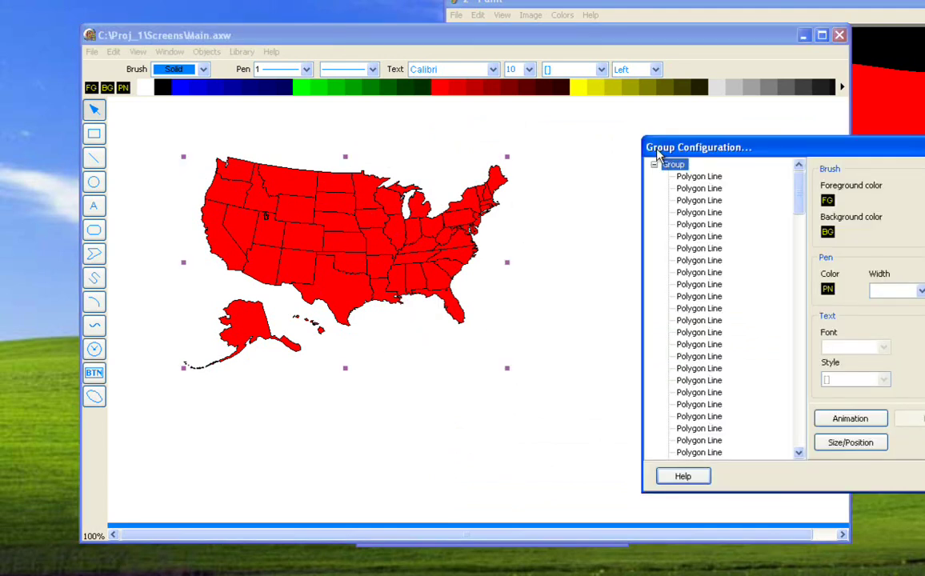
pyautogui.moveTo(657, 154); pyautogui.dragTo(466, 114)
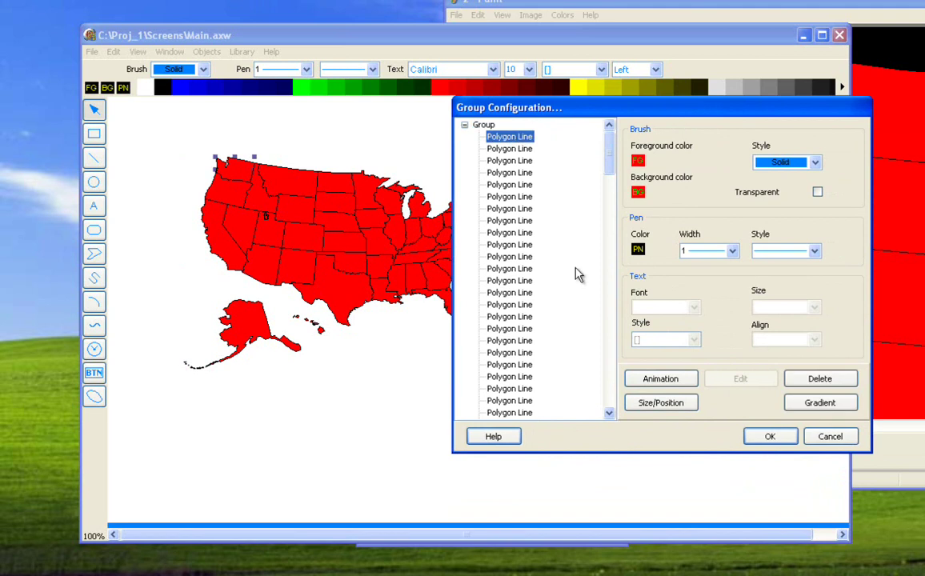
# Step: Step through the Polygon Line entries with arrow keys, watching each state highlight on the map
pyautogui.press('Down')
pyautogui.press('Down')
pyautogui.press('Down')
pyautogui.press('Down')
pyautogui.press('Down')
pyautogui.press('Down')
pyautogui.press('Down')
pyautogui.press('Down')
pyautogui.press('Down')
pyautogui.press('Down')
pyautogui.press('Down')
pyautogui.press('Down')
pyautogui.press('Down')
pyautogui.press('Down')
pyautogui.press('Down')
pyautogui.press('Down')
pyautogui.press('Down')
pyautogui.press('Down')
pyautogui.press('Down')
pyautogui.press('Down')
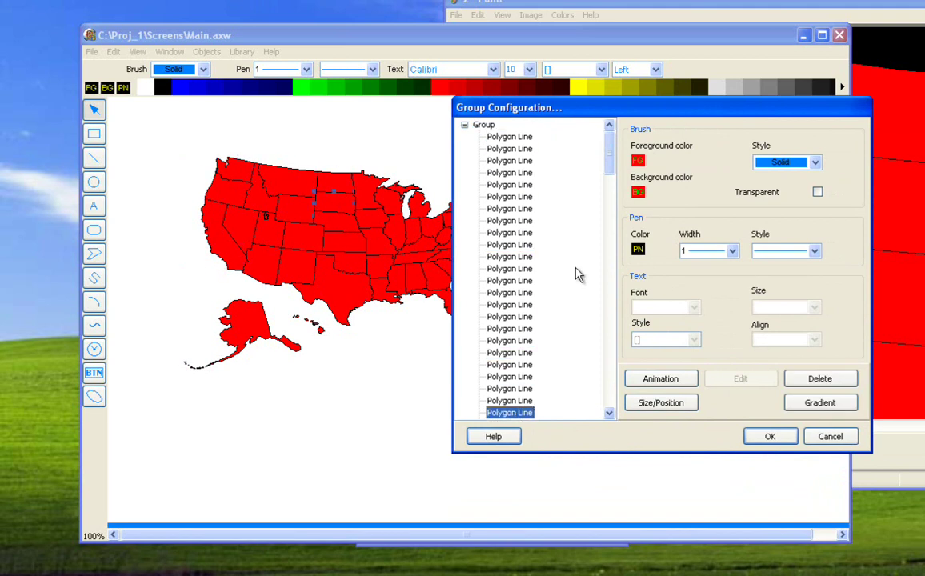
pyautogui.press('Down')
pyautogui.press('Down')
pyautogui.press('Down')
pyautogui.press('Down')
pyautogui.press('Down')
pyautogui.press('Down')
pyautogui.press('Down')
pyautogui.press('Down')
pyautogui.press('Down')
pyautogui.press('Down')
pyautogui.press('Down')
pyautogui.press('Down')
pyautogui.press('Down')
pyautogui.press('Down')
pyautogui.press('Down')
pyautogui.press('Down')
pyautogui.press('Down')
pyautogui.press('Down')
pyautogui.press('Down')
pyautogui.press('Down')
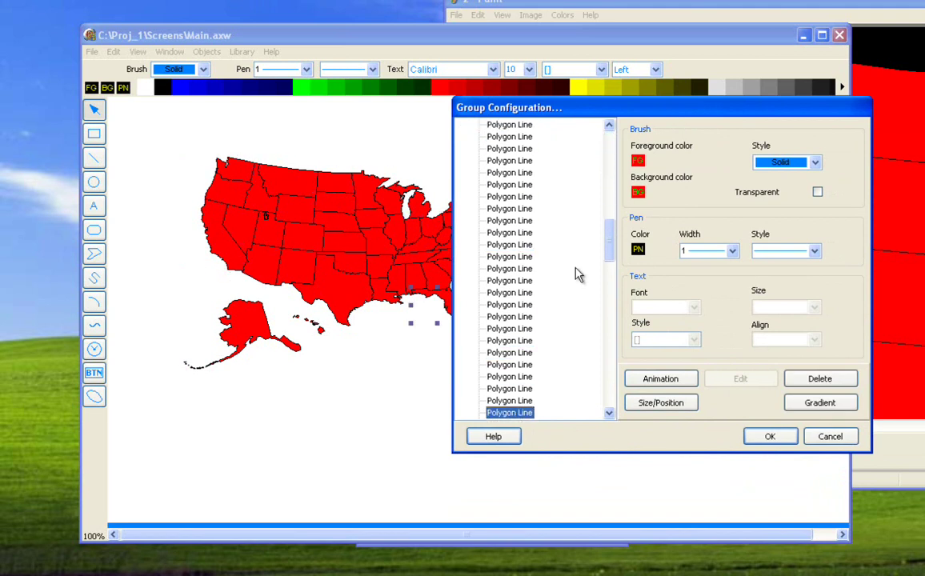
pyautogui.press('Down')
pyautogui.press('Down')
pyautogui.press('Down')
pyautogui.press('Down')
pyautogui.press('Down')
pyautogui.press('Down')
pyautogui.press('Down')
pyautogui.press('Down')
pyautogui.press('Down')
pyautogui.press('Down')
pyautogui.press('Down')
pyautogui.press('Down')
pyautogui.press('Down')
pyautogui.press('Down')
pyautogui.press('Down')
pyautogui.press('Down')
pyautogui.press('Down')
pyautogui.press('Down')
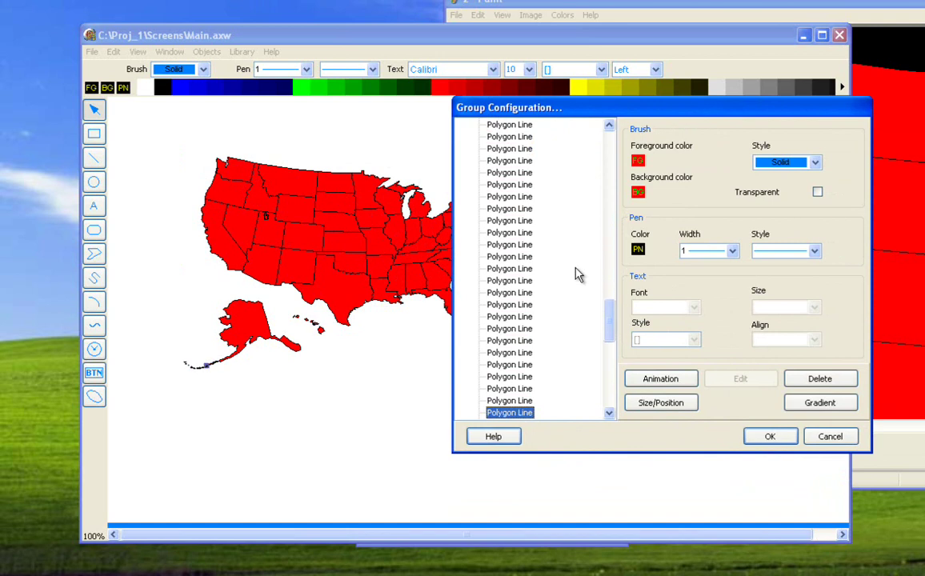
pyautogui.press('Up')
pyautogui.press('Up')
pyautogui.press('Up')
pyautogui.press('Up')
pyautogui.press('Up')
pyautogui.press('Up')
pyautogui.press('Down')
pyautogui.press('Down')
pyautogui.press('Down')
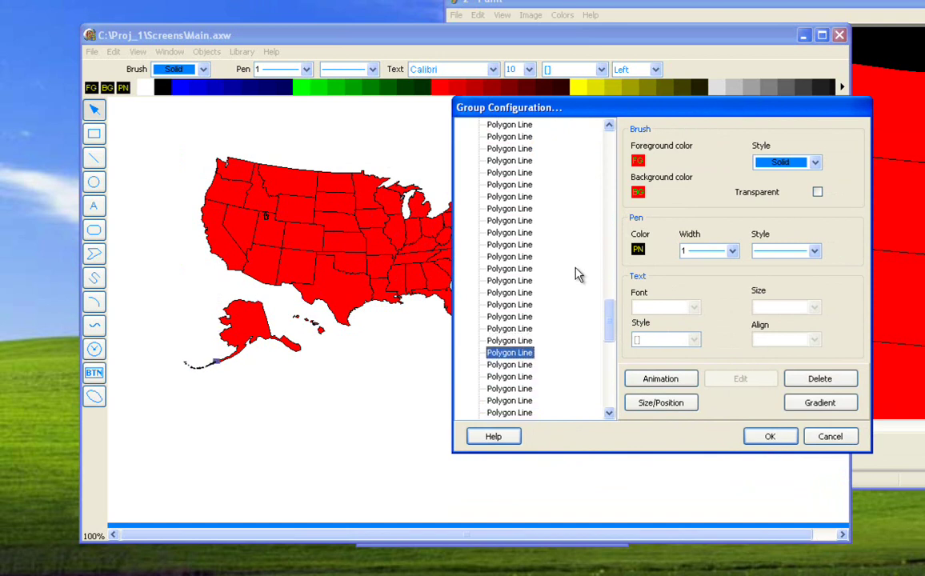
pyautogui.press('Down')
pyautogui.press('Down')
pyautogui.press('Down')
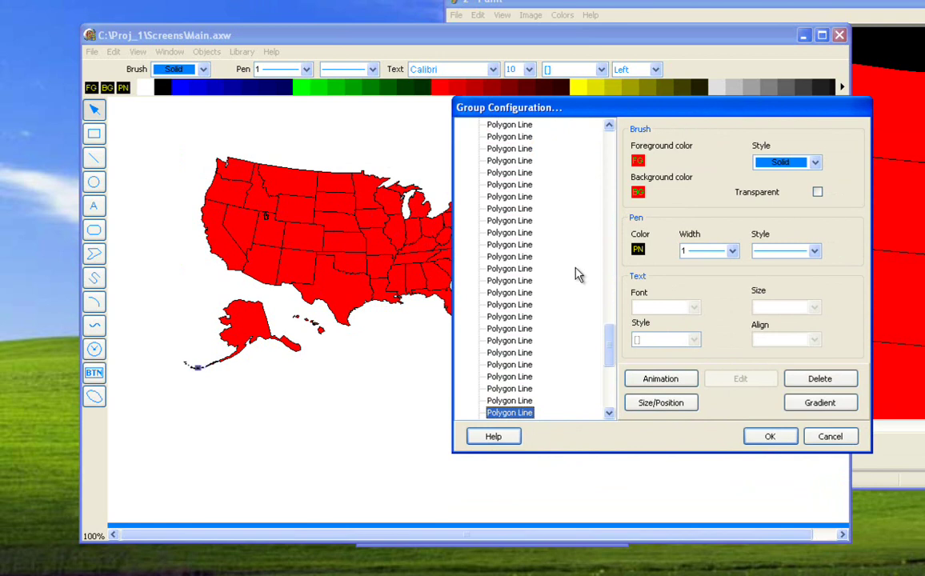
pyautogui.press('Up')
pyautogui.press('Up')
pyautogui.press('Up')
pyautogui.press('Up')
pyautogui.press('Up')
pyautogui.press('Up')
pyautogui.press('Up')
pyautogui.press('Up')
pyautogui.press('Up')
pyautogui.press('Up')
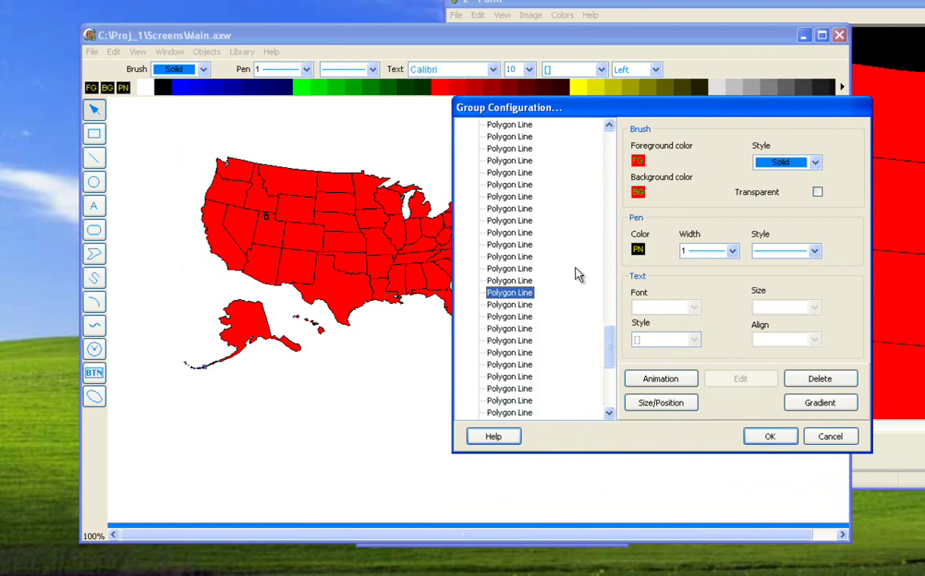
pyautogui.press('Up')
pyautogui.press('Up')
pyautogui.press('Up')
pyautogui.press('Up')
pyautogui.press('Up')
pyautogui.press('Up')
pyautogui.press('Up')
pyautogui.press('Up')
pyautogui.press('Up')
pyautogui.press('Up')
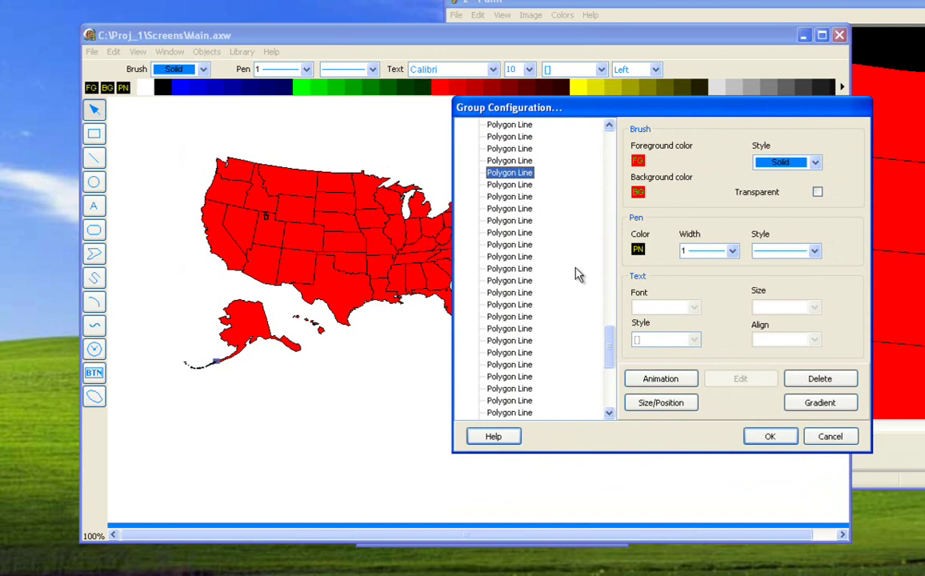
pyautogui.press('Up')
pyautogui.press('Up')
pyautogui.press('Up')
pyautogui.press('Up')
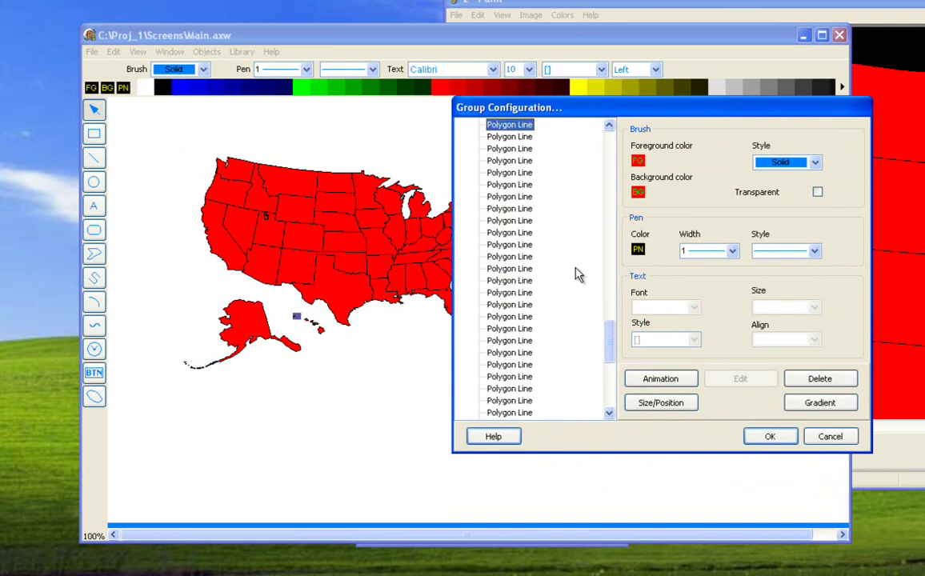
pyautogui.press('Down')
pyautogui.press('Down')
pyautogui.press('Down')
pyautogui.press('Down')
pyautogui.press('Down')
pyautogui.press('Down')
pyautogui.press('Down')
pyautogui.press('Down')
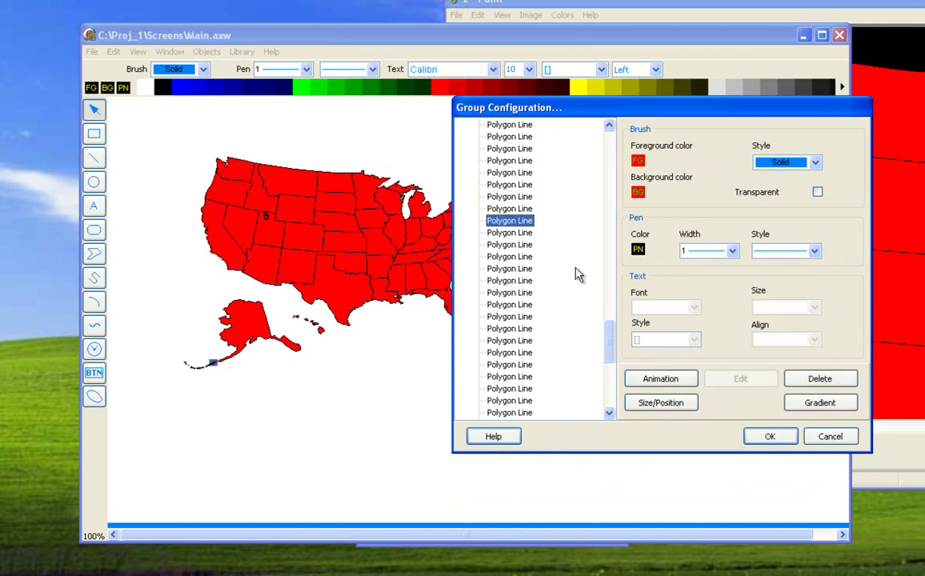
pyautogui.press('Down')
pyautogui.press('Down')
pyautogui.press('Down')
pyautogui.press('Down')
pyautogui.press('Down')
pyautogui.press('Down')
pyautogui.press('Down')
pyautogui.press('Down')
pyautogui.press('Down')
pyautogui.press('Down')
pyautogui.press('Down')
pyautogui.press('Down')
pyautogui.press('Down')
pyautogui.press('Down')
pyautogui.press('Up')
pyautogui.press('Up')
pyautogui.press('Up')
pyautogui.press('Up')
pyautogui.press('Up')
pyautogui.press('Up')
pyautogui.press('Up')
pyautogui.press('Up')
pyautogui.press('Up')
pyautogui.press('Up')
pyautogui.press('Up')
pyautogui.press('Up')
pyautogui.press('Up')
pyautogui.press('Up')
pyautogui.press('Up')
pyautogui.press('Up')
pyautogui.press('Up')
pyautogui.press('Up')
pyautogui.press('Up')
pyautogui.press('Up')
pyautogui.press('Down')
pyautogui.press('Down')
pyautogui.press('Down')
pyautogui.press('Down')
pyautogui.press('Down')
pyautogui.press('Down')
pyautogui.press('Down')
pyautogui.press('Down')
pyautogui.press('Down')
pyautogui.press('Down')
pyautogui.press('Down')
pyautogui.press('Down')
pyautogui.press('Down')
pyautogui.press('Down')
pyautogui.press('Down')
pyautogui.press('Down')
pyautogui.press('Down')
pyautogui.press('Down')
pyautogui.press('Down')
pyautogui.press('Down')
pyautogui.press('Down')
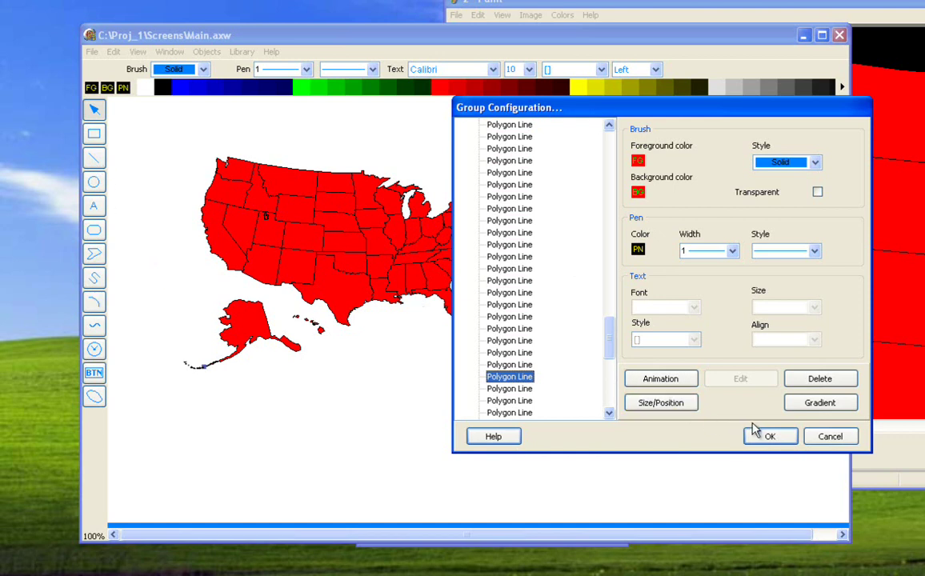
# Step: Confirm Group Configuration, shift the map group left, and delete it from the screen
pyautogui.click(798, 439)
pyautogui.moveTo(428, 287); pyautogui.dragTo(380, 271)
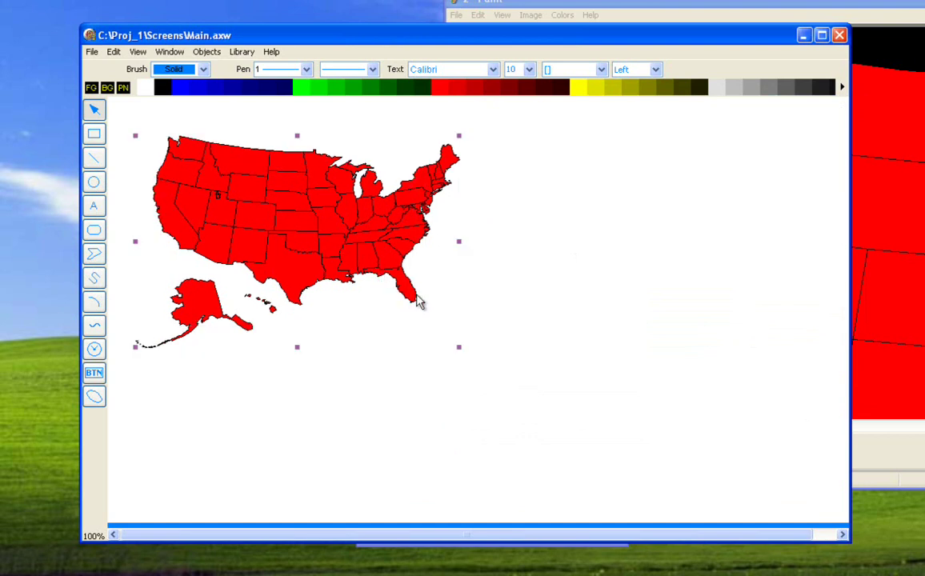
pyautogui.press('Delete')
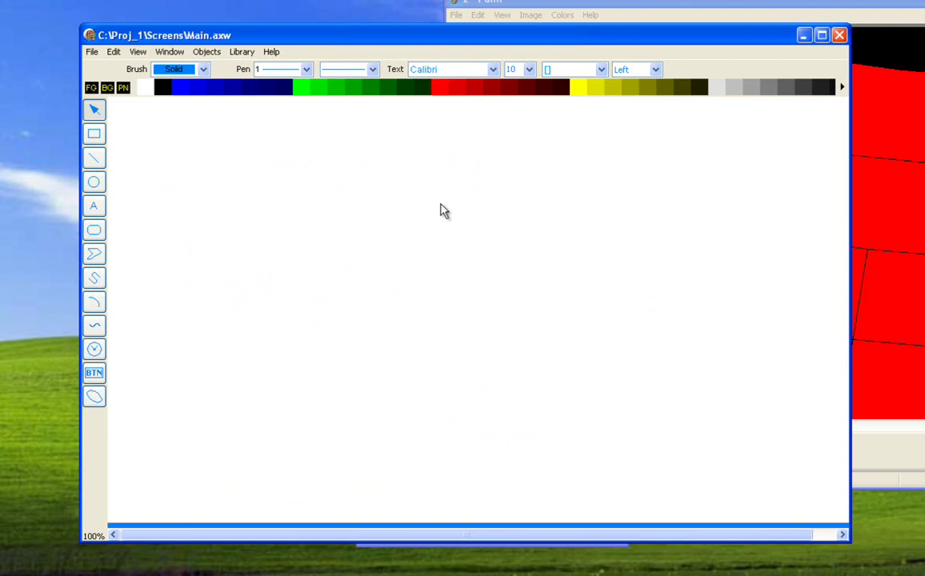
# Step: In Paint, select a rectangle over the western states and copy it to the clipboard
pyautogui.click(582, 8)
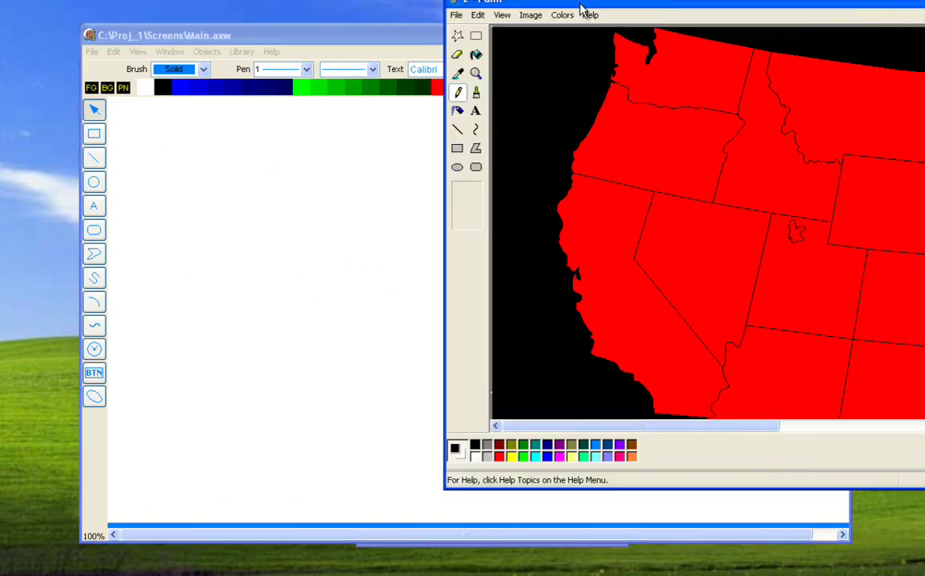
pyautogui.click(478, 39)
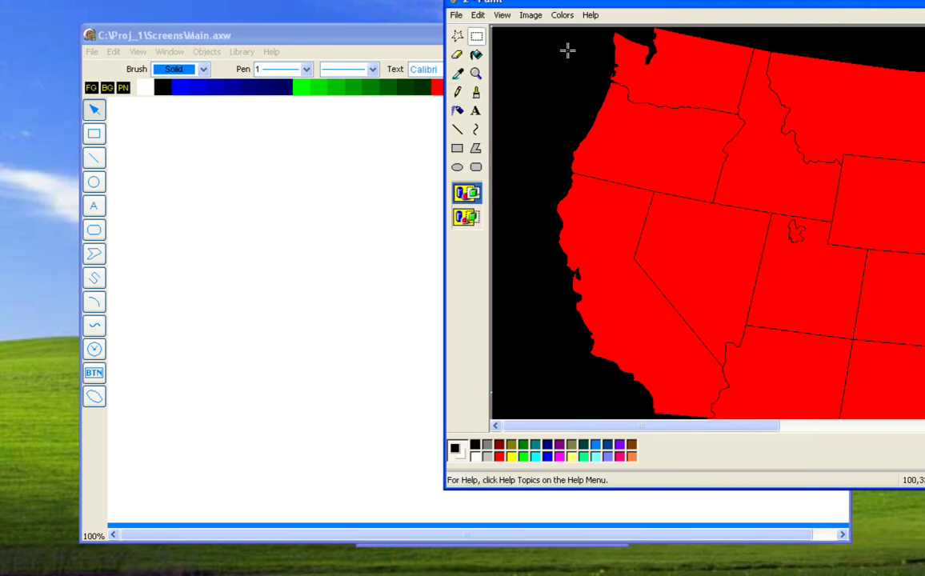
pyautogui.moveTo(567, 37); pyautogui.dragTo(920, 368)
pyautogui.click(477, 15)
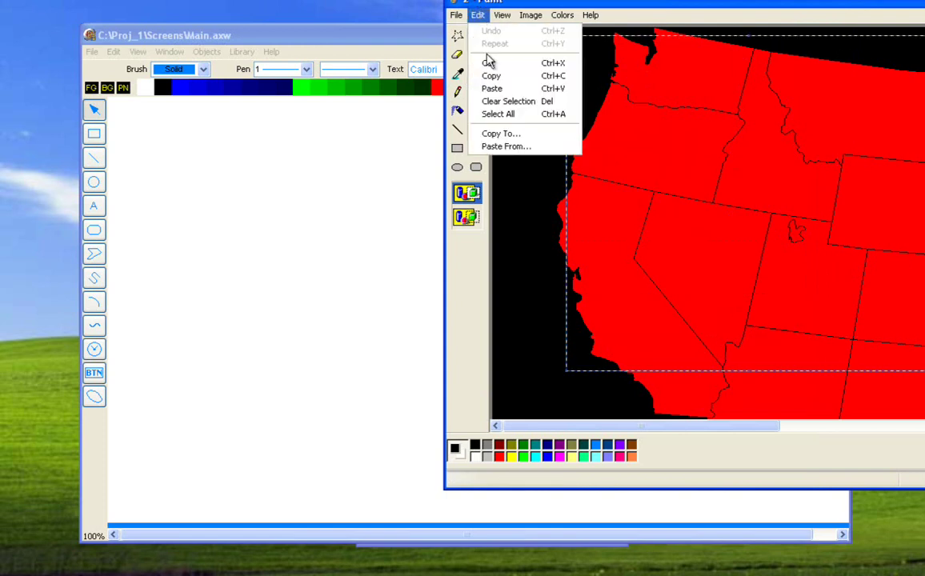
pyautogui.click(489, 77)
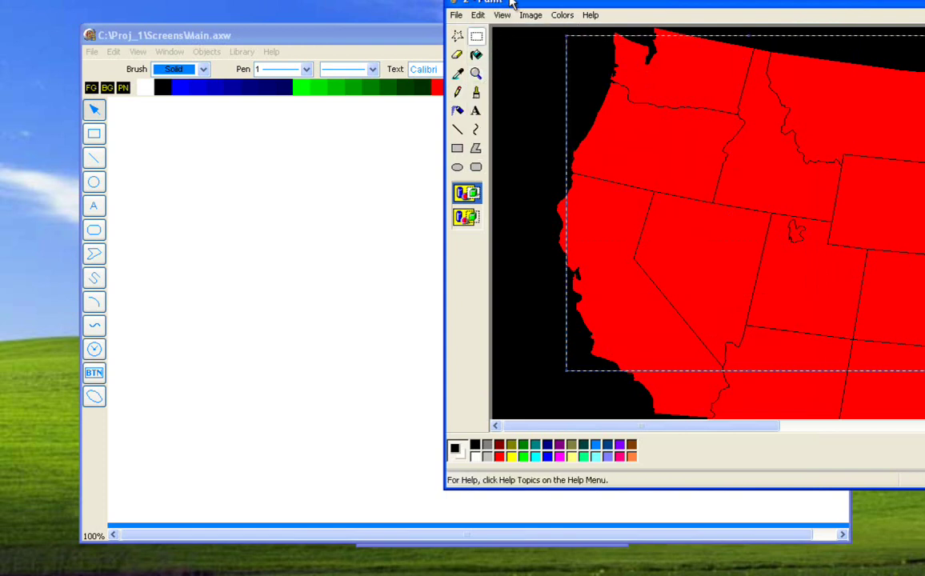
pyautogui.moveTo(483, 3); pyautogui.dragTo(481, 42)
pyautogui.click(476, 55)
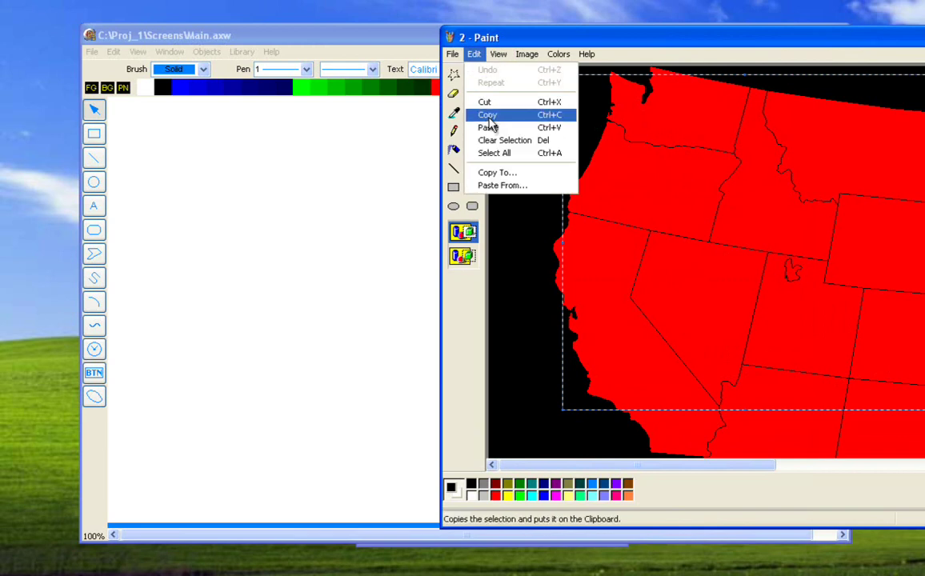
pyautogui.click(487, 116)
pyautogui.click(306, 225)
# Step: Paste the clipboard map as a WMF / EMF picture, then move it down-right and resize it
pyautogui.rightClick(256, 224)
pyautogui.click(270, 250)
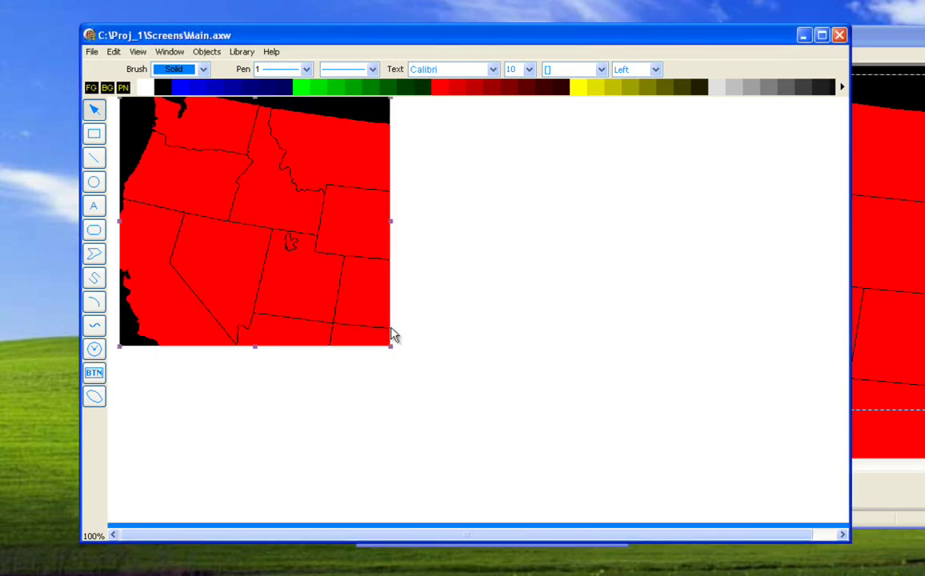
pyautogui.click(412, 337)
pyautogui.moveTo(324, 274); pyautogui.dragTo(347, 301)
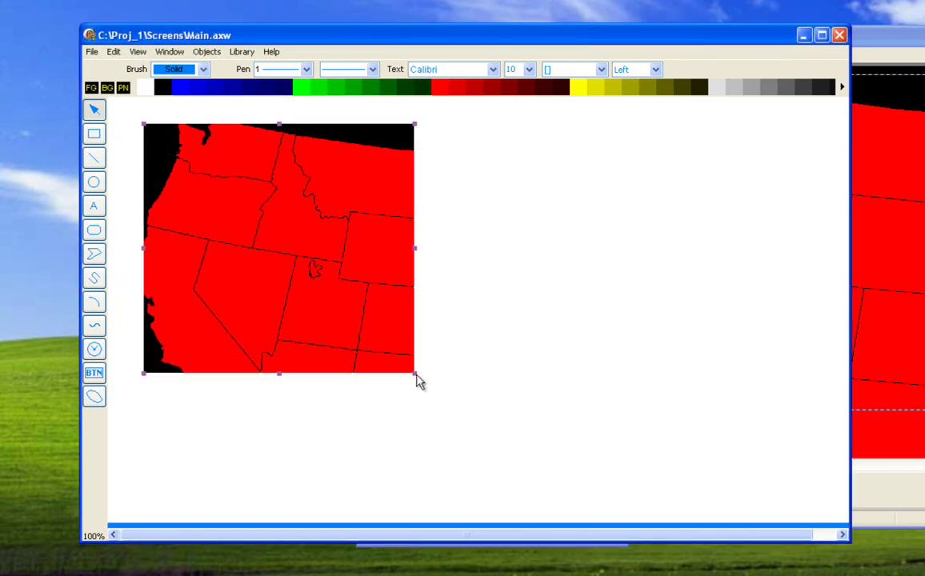
pyautogui.moveTo(420, 380); pyautogui.dragTo(391, 374)
# Step: Paste the map again as a Bitmap and place it right of the first picture
pyautogui.rightClick(438, 273)
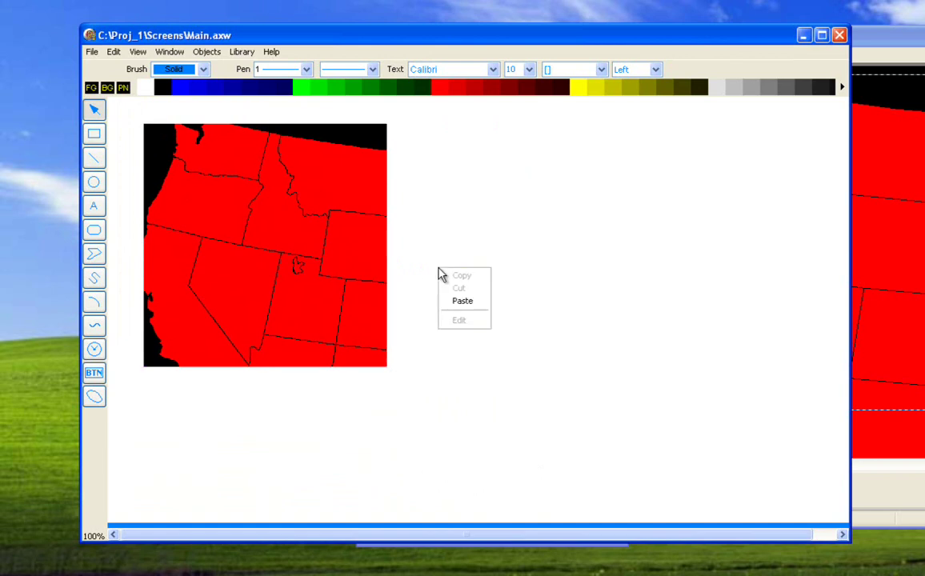
pyautogui.click(458, 307)
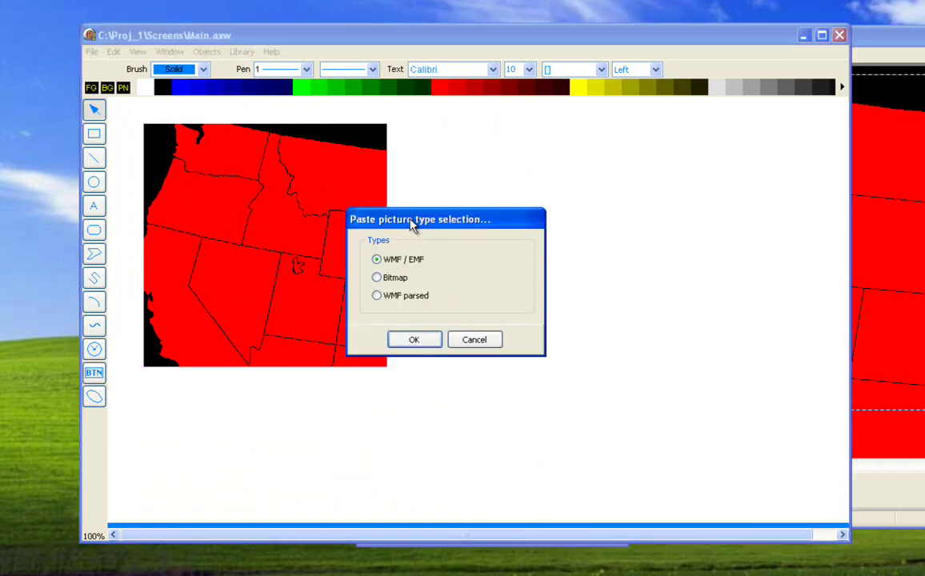
pyautogui.moveTo(411, 221); pyautogui.dragTo(468, 153)
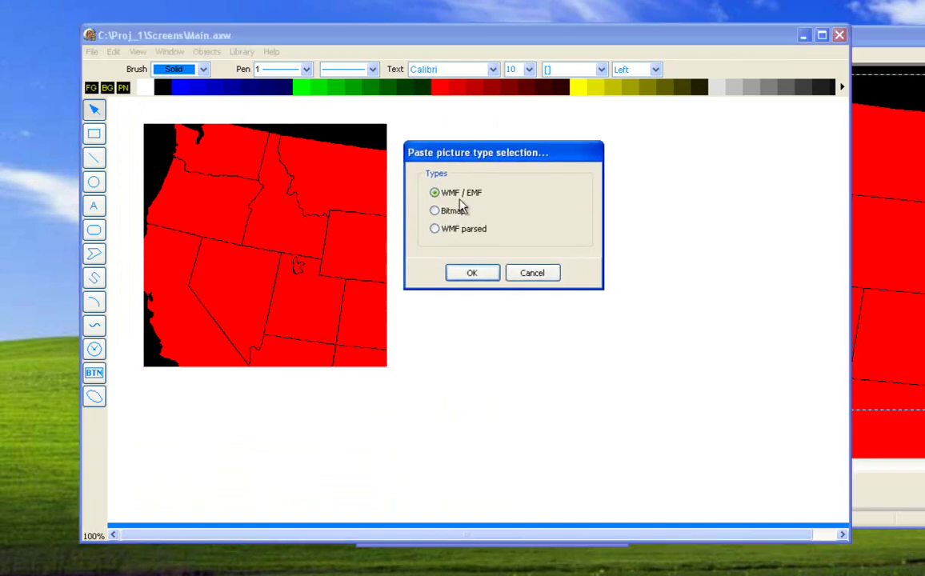
pyautogui.click(472, 273)
pyautogui.moveTo(344, 244); pyautogui.dragTo(483, 273)
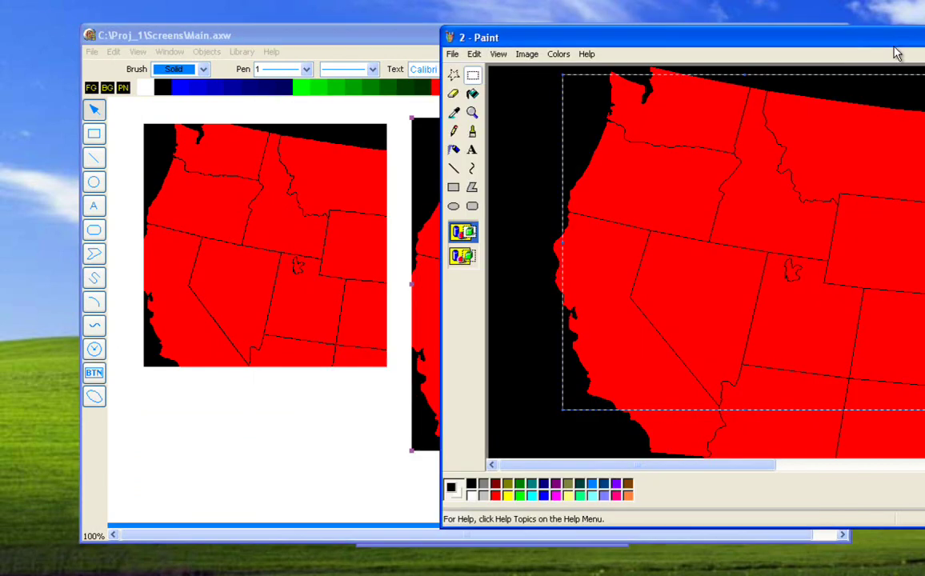
# Step: Shrink the right map picture, then shrink the left one slightly
pyautogui.hotkey('alt', 'Tab')
pyautogui.click(352, 360)
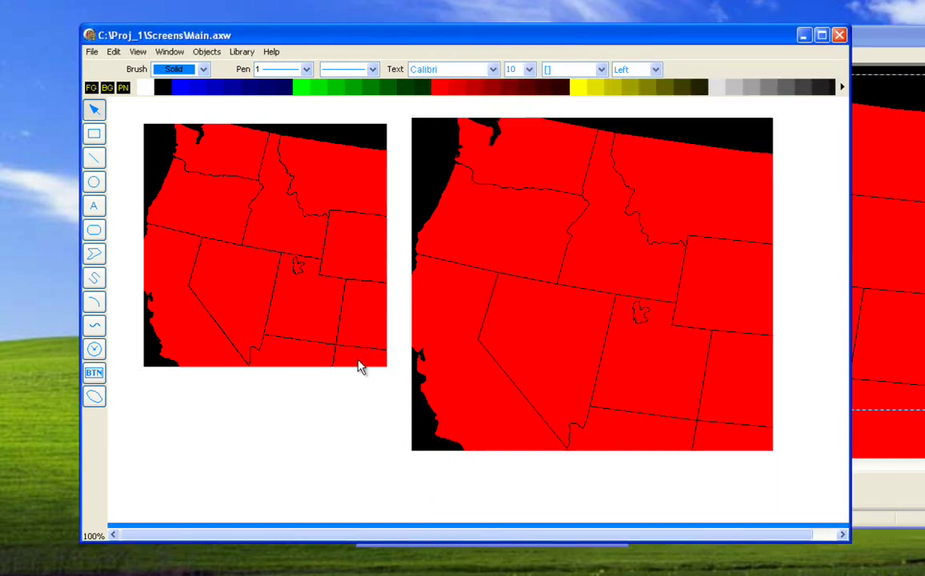
pyautogui.click(456, 392)
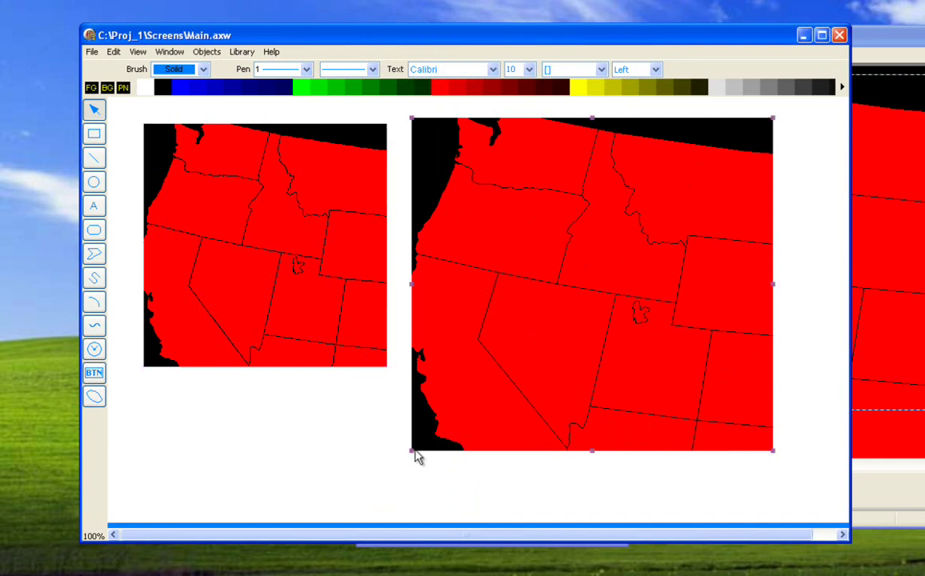
pyautogui.moveTo(413, 455); pyautogui.dragTo(453, 422)
pyautogui.click(365, 360)
pyautogui.moveTo(387, 369); pyautogui.dragTo(361, 356)
# Step: Delete the right map picture, then the left one
pyautogui.click(479, 346)
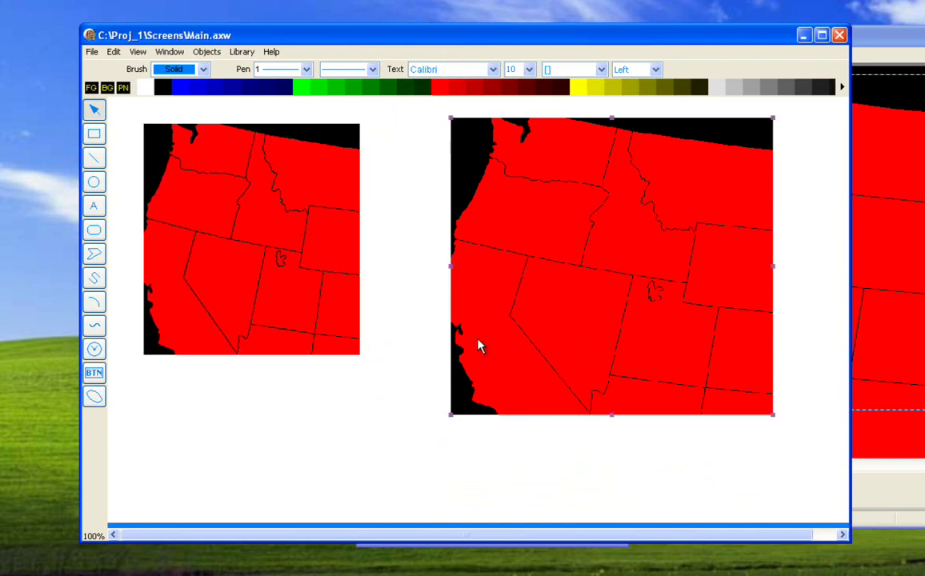
pyautogui.press('Delete')
pyautogui.click(359, 318)
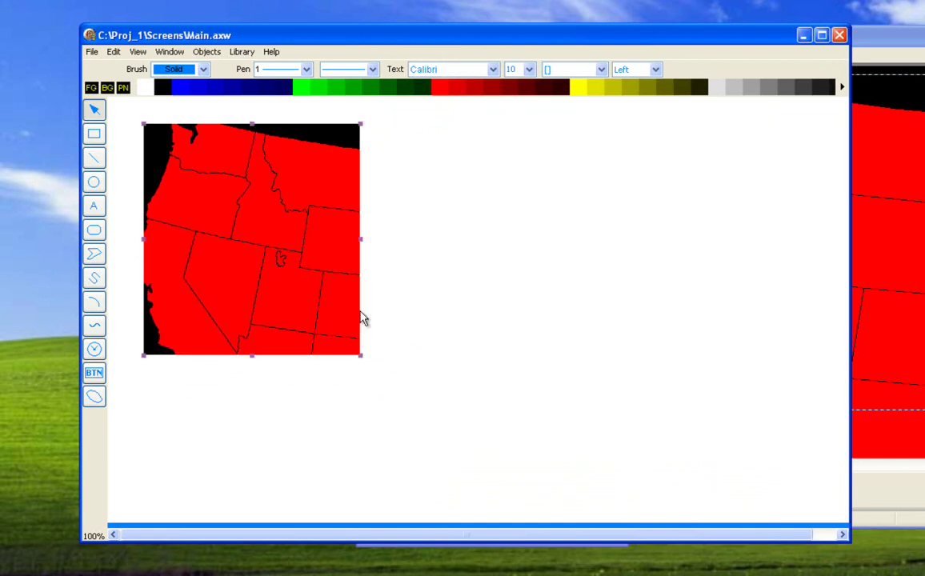
pyautogui.press('Delete')
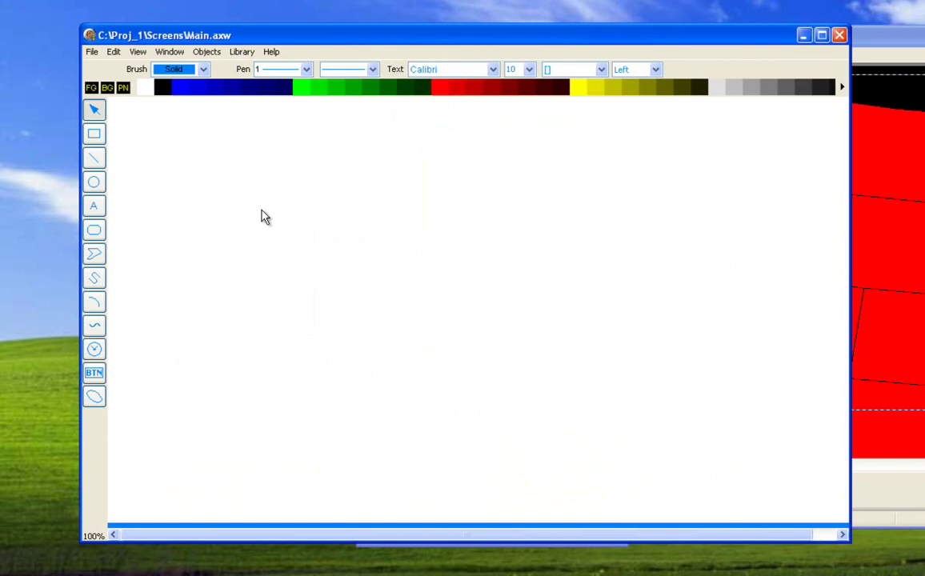